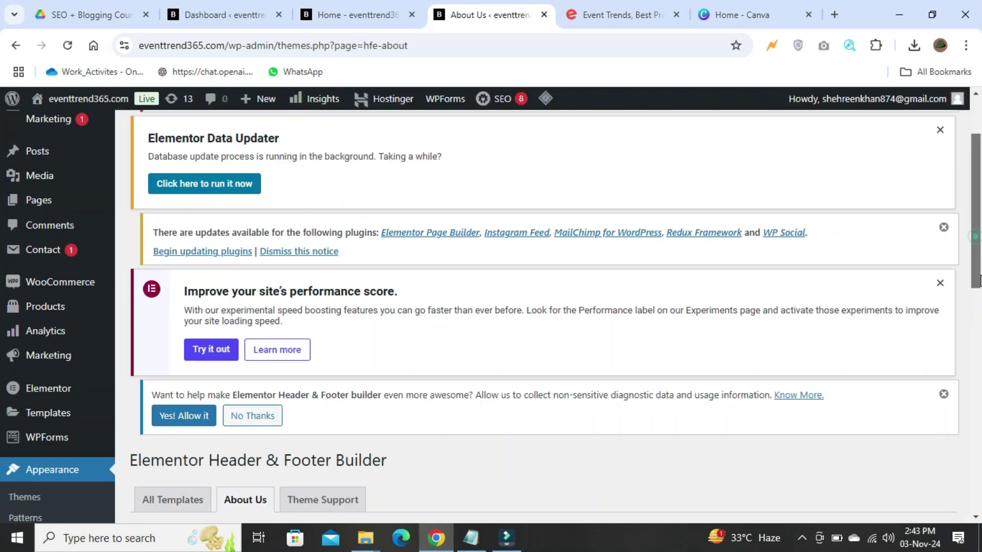
- Open the theme customizer's Site Identity settings and check the site icon size requirement and the site preview
{"action": "left_click_drag", "start_coordinate": [979, 273], "coordinate": [981, 361]}
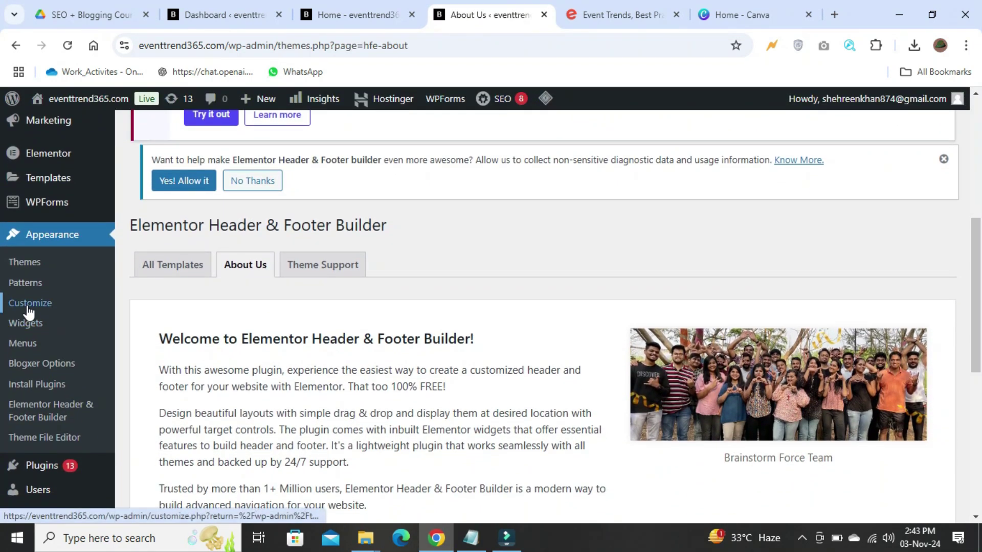
{"action": "left_click", "coordinate": [29, 305]}
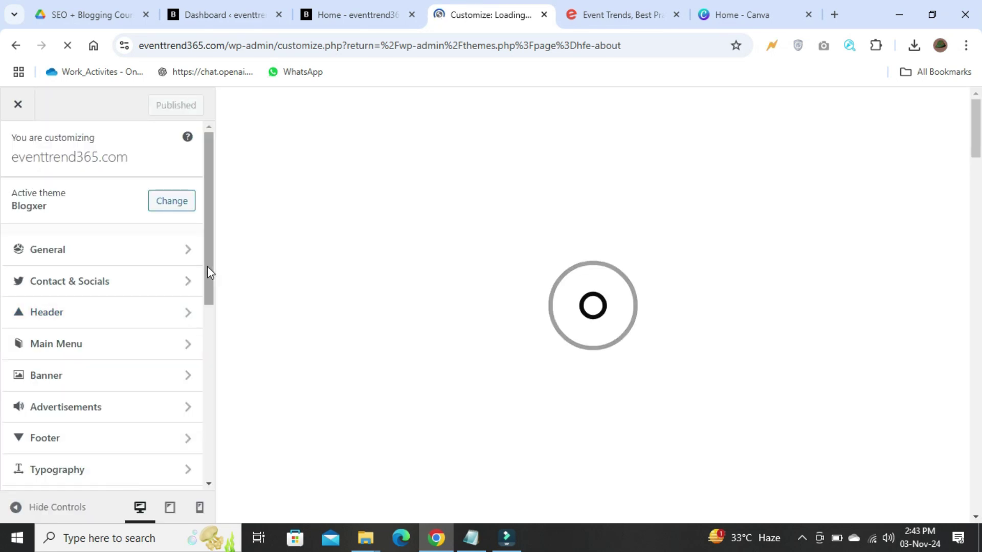
{"action": "left_click_drag", "start_coordinate": [207, 266], "coordinate": [207, 367]}
{"action": "left_click", "coordinate": [137, 307]}
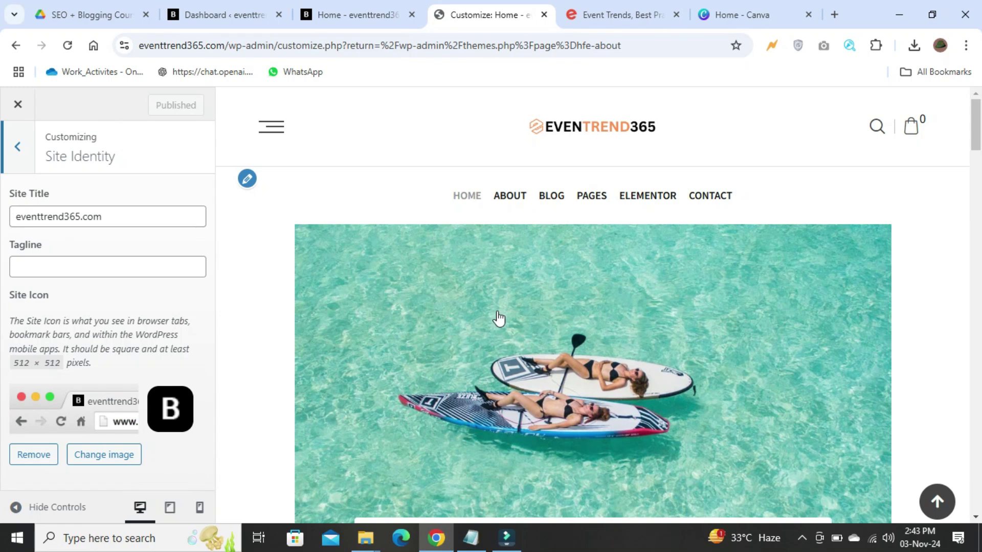
{"action": "left_click_drag", "start_coordinate": [975, 127], "coordinate": [976, 140]}
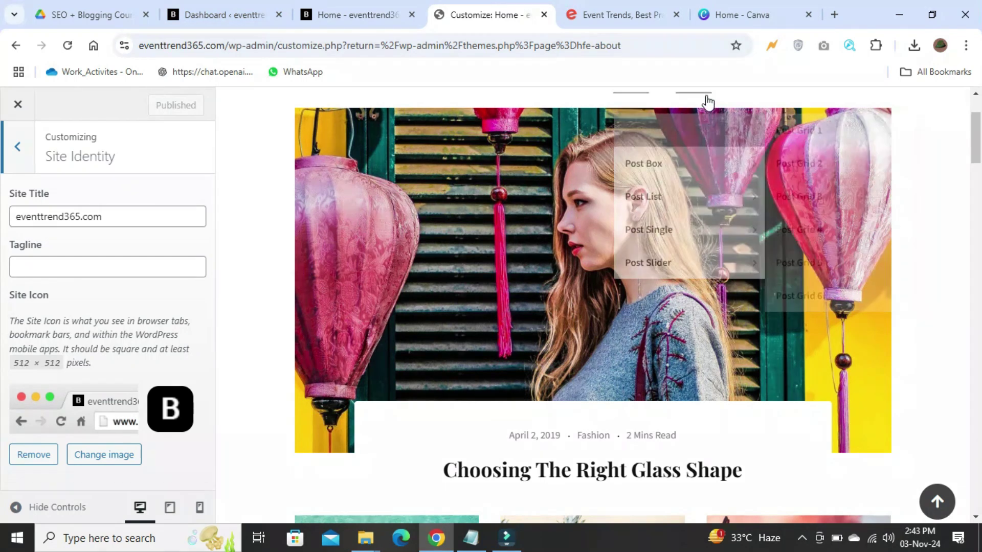
- Switch to Canva and create a new custom-size design of 512 × 512 px
{"action": "left_click", "coordinate": [741, 15]}
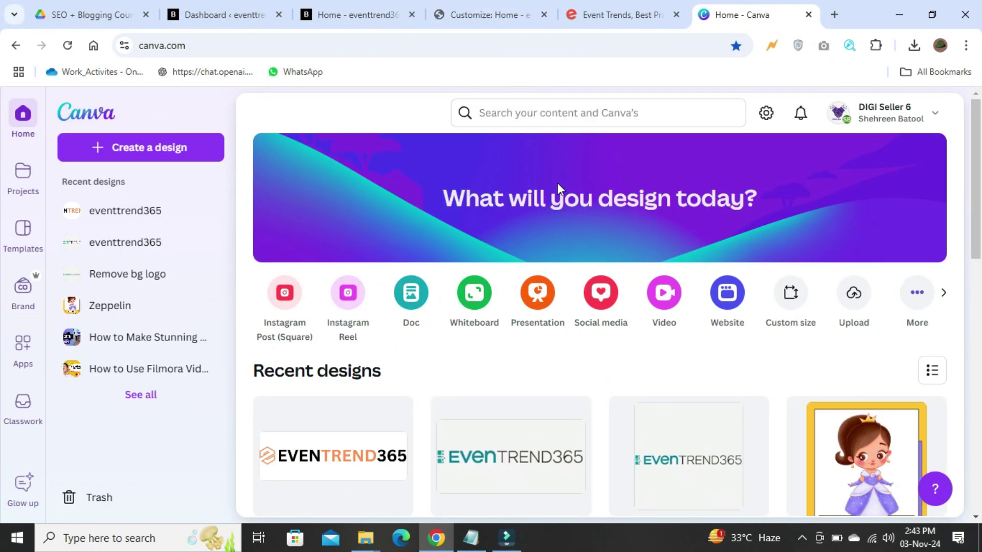
{"action": "left_click", "coordinate": [791, 295]}
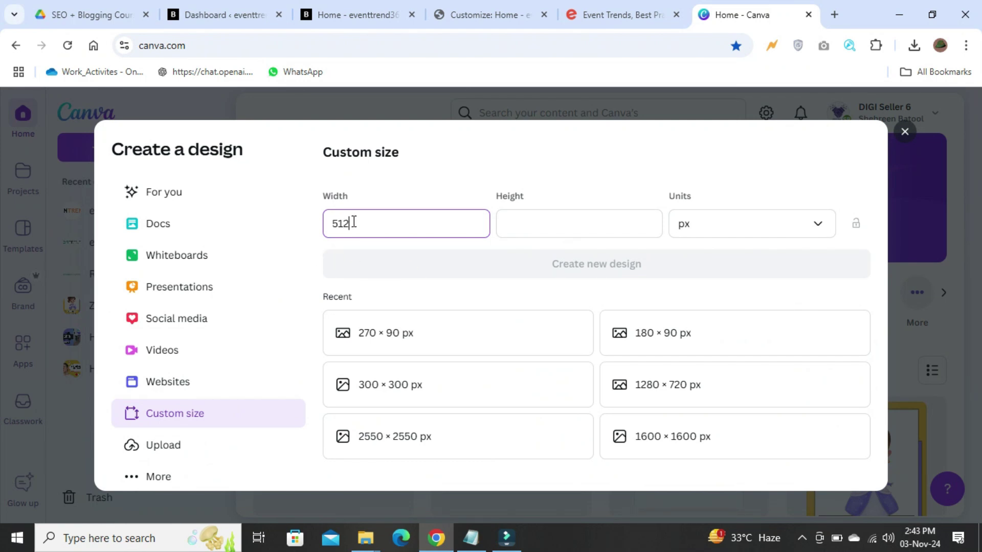
{"action": "left_click", "coordinate": [521, 220]}
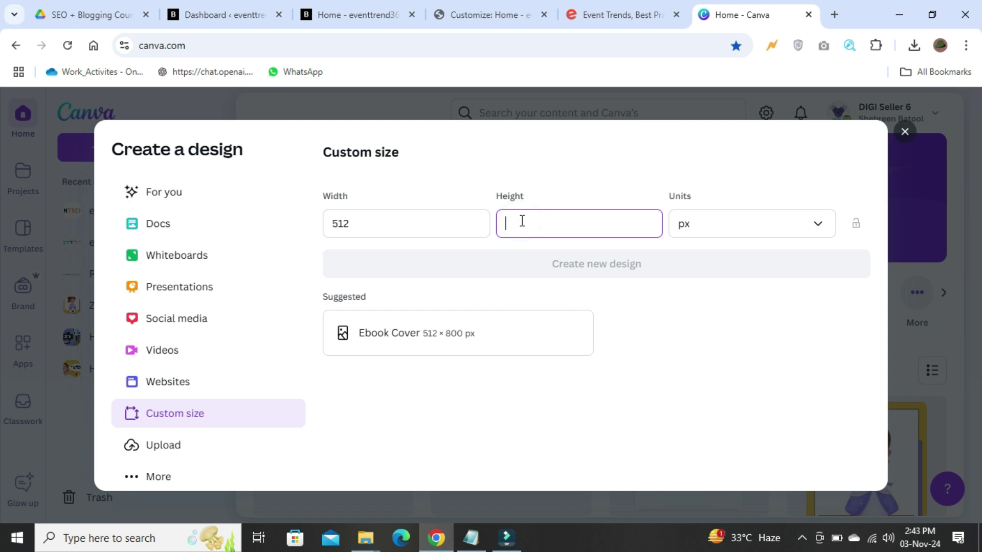
{"action": "type", "text": "512"}
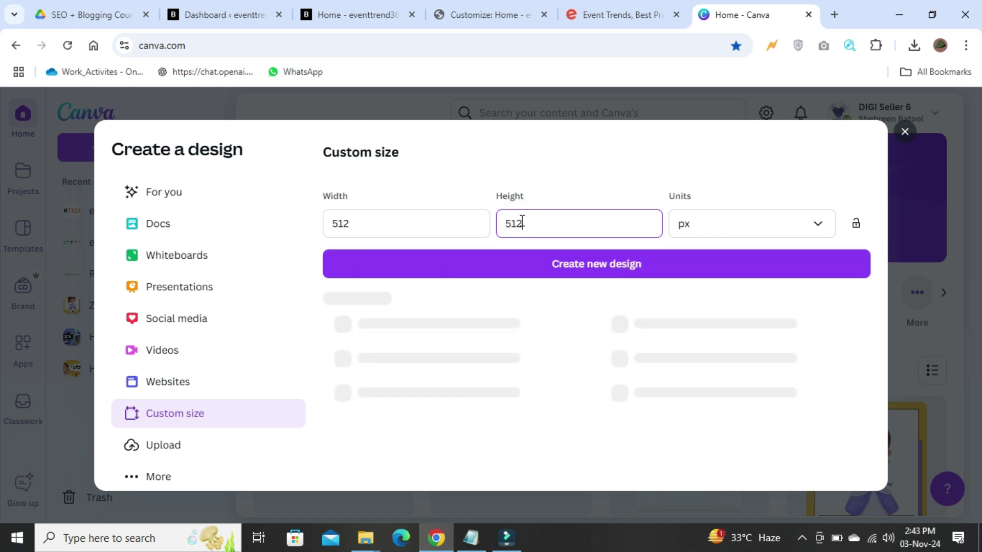
{"action": "left_click", "coordinate": [626, 278]}
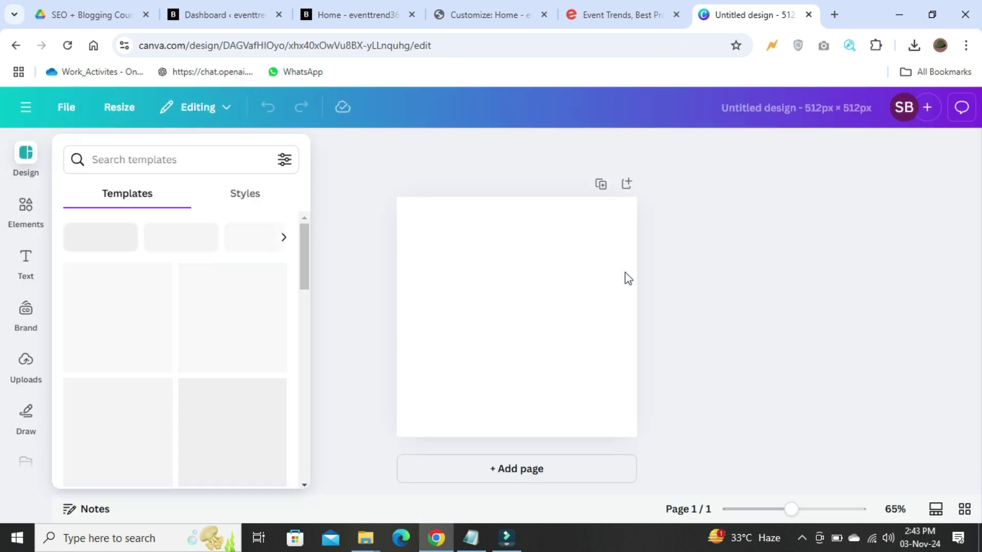
- Search the design templates for "logo e" and look through the suggested logos
{"action": "left_click", "coordinate": [143, 160]}
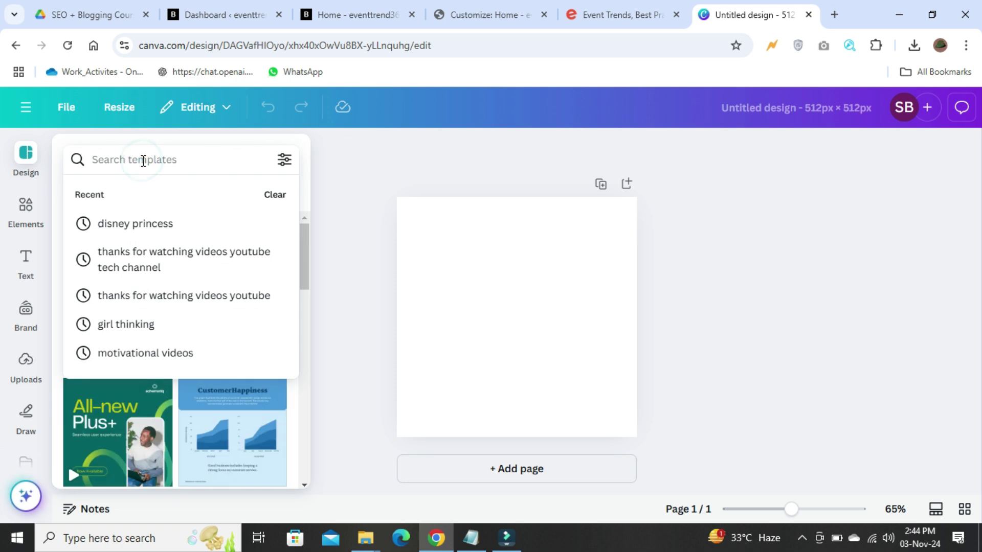
{"action": "type", "text": "logo e"}
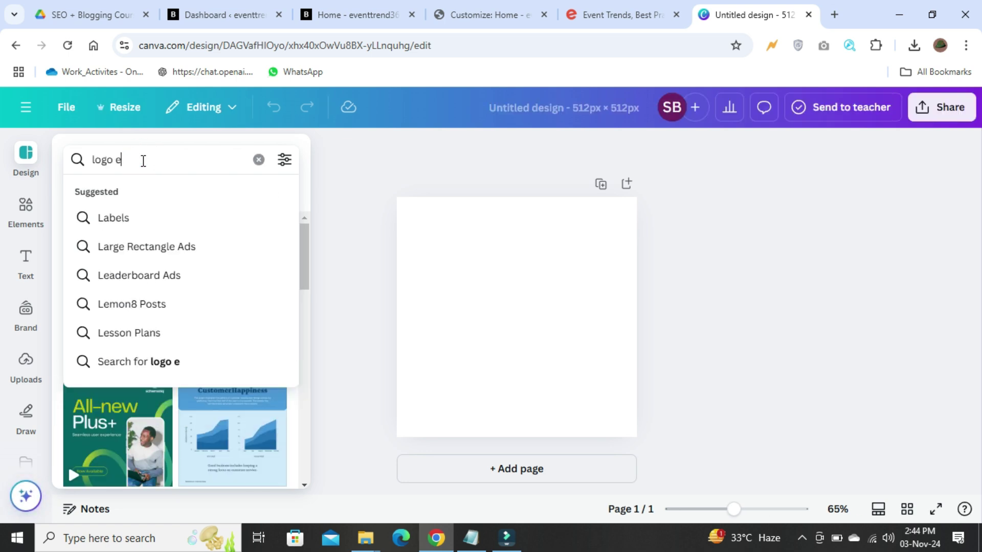
{"action": "key", "text": "Return"}
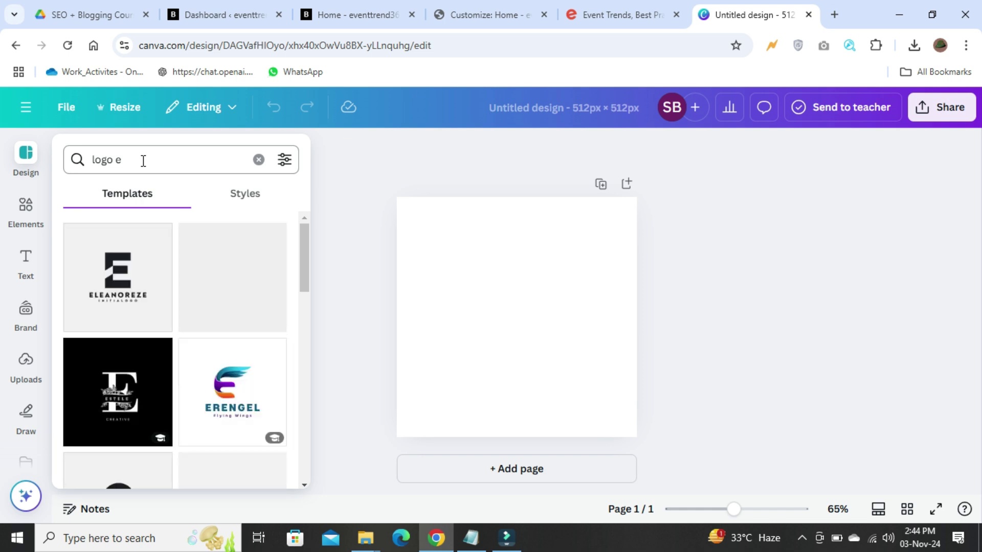
{"action": "scroll", "coordinate": [304, 280], "scroll_direction": "down", "scroll_amount": 5}
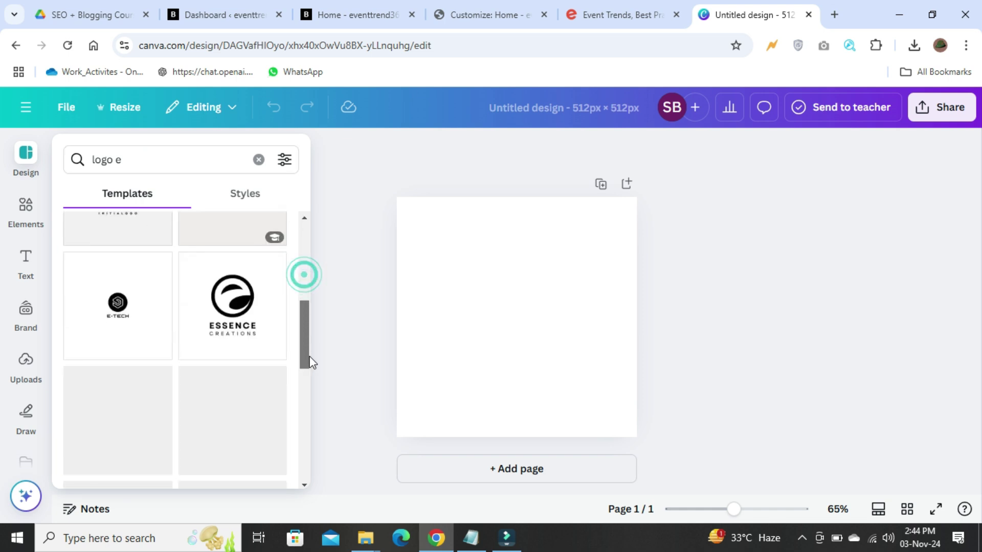
- Search the elements library for "logo E" and limit the results to graphics
{"action": "left_click", "coordinate": [22, 210]}
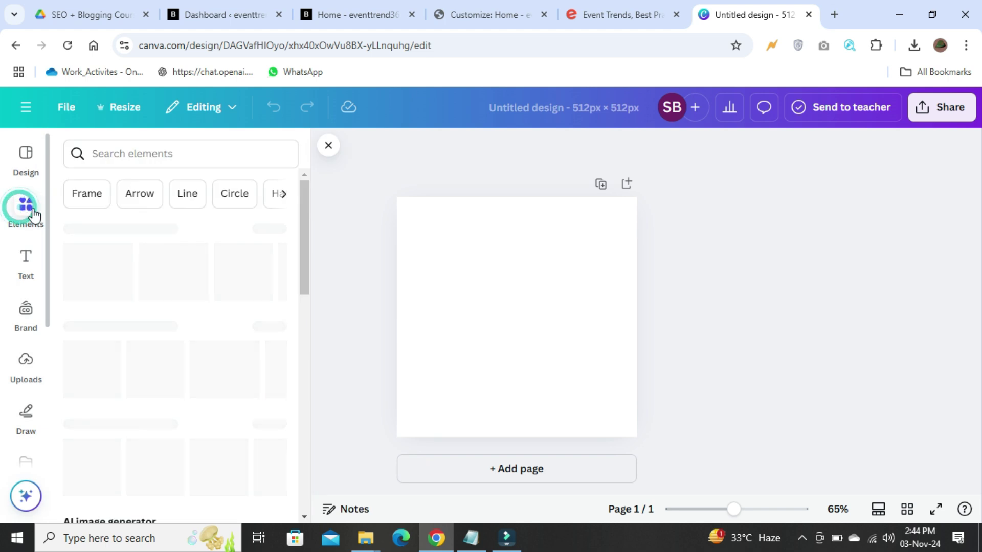
{"action": "left_click", "coordinate": [136, 154]}
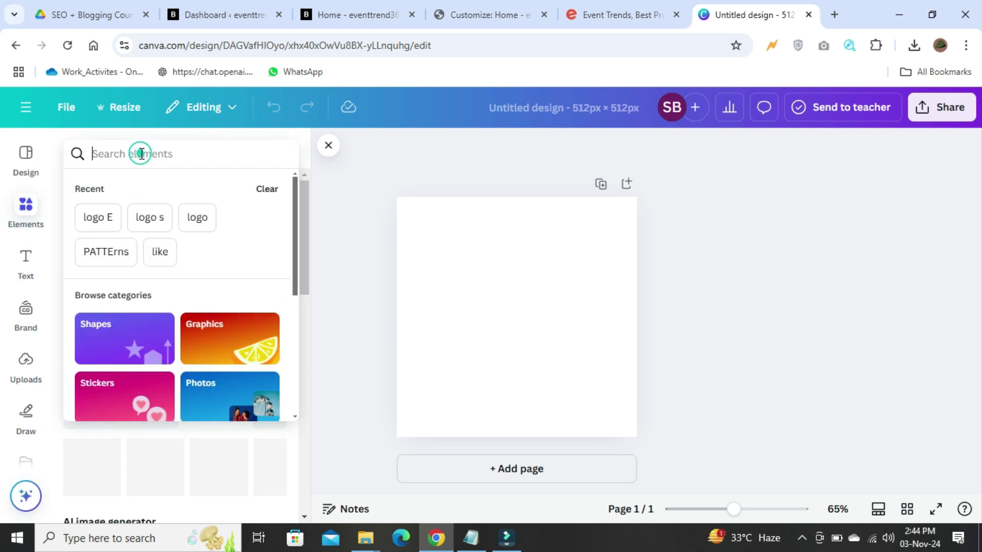
{"action": "left_click", "coordinate": [115, 223]}
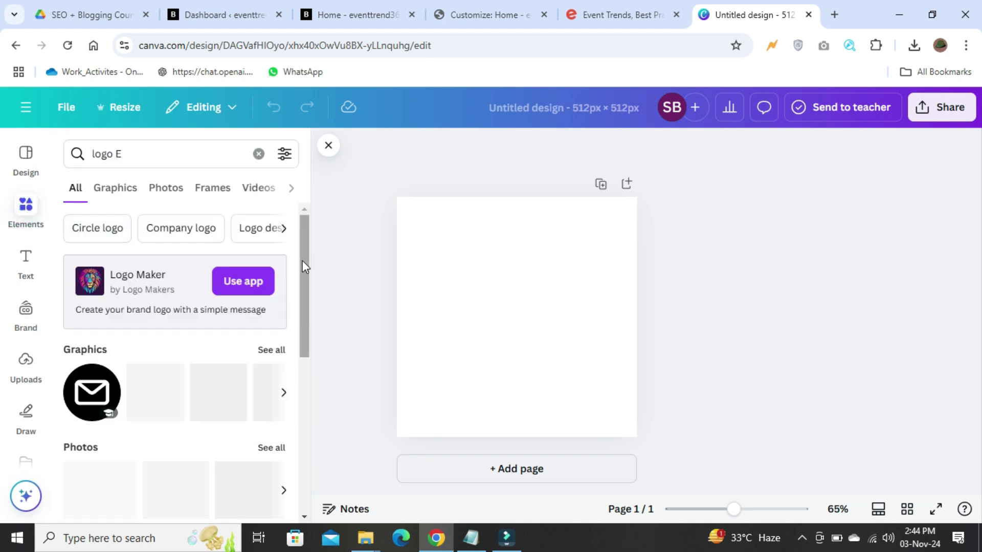
{"action": "left_click_drag", "start_coordinate": [302, 261], "coordinate": [302, 277]}
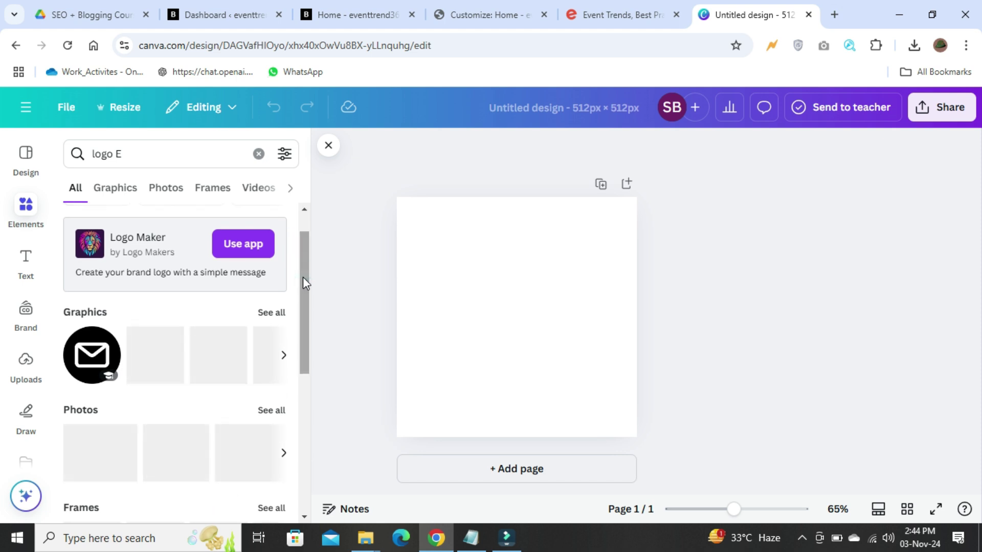
{"action": "left_click_drag", "start_coordinate": [302, 277], "coordinate": [281, 272]}
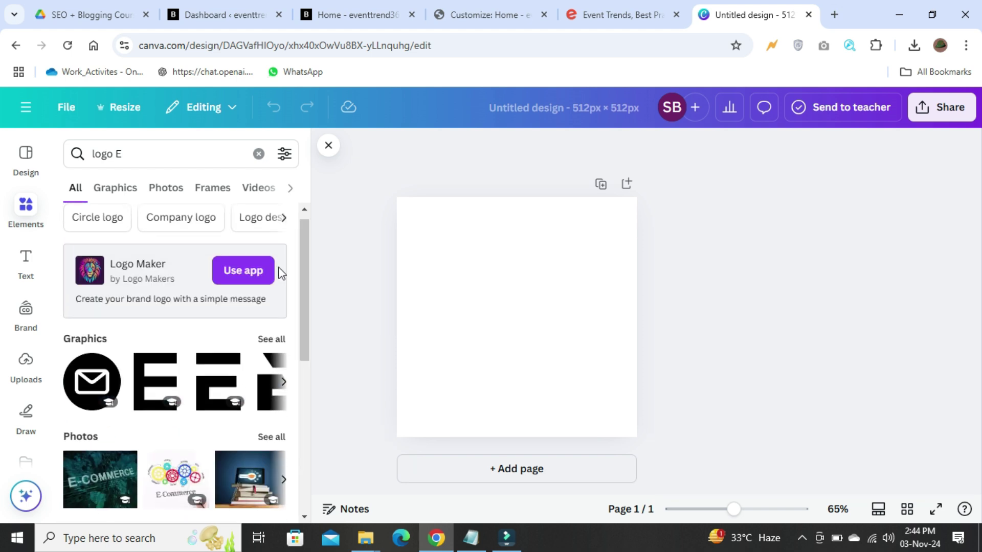
{"action": "left_click", "coordinate": [97, 188]}
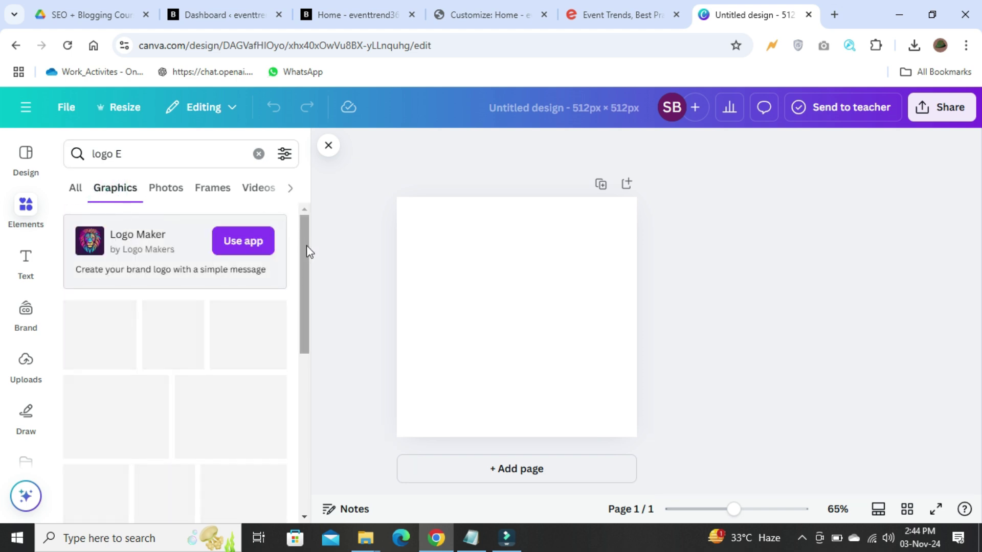
- Find the black hexagonal outline E logo among the graphics and add it to the page
{"action": "left_click_drag", "start_coordinate": [306, 246], "coordinate": [314, 407]}
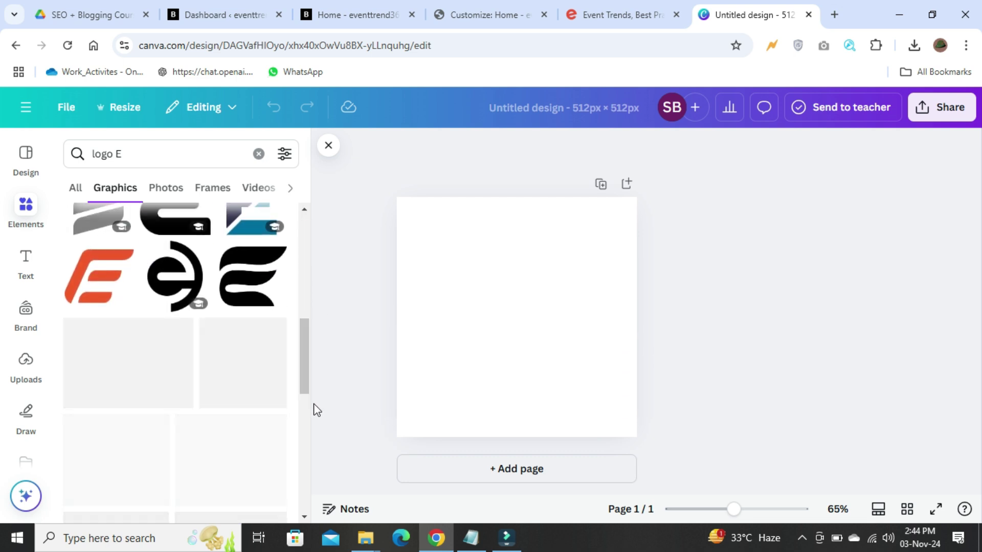
{"action": "mouse_move", "coordinate": [299, 355]}
{"action": "left_mouse_down"}
{"action": "mouse_move", "coordinate": [311, 395]}
{"action": "mouse_move", "coordinate": [308, 493]}
{"action": "left_mouse_up"}
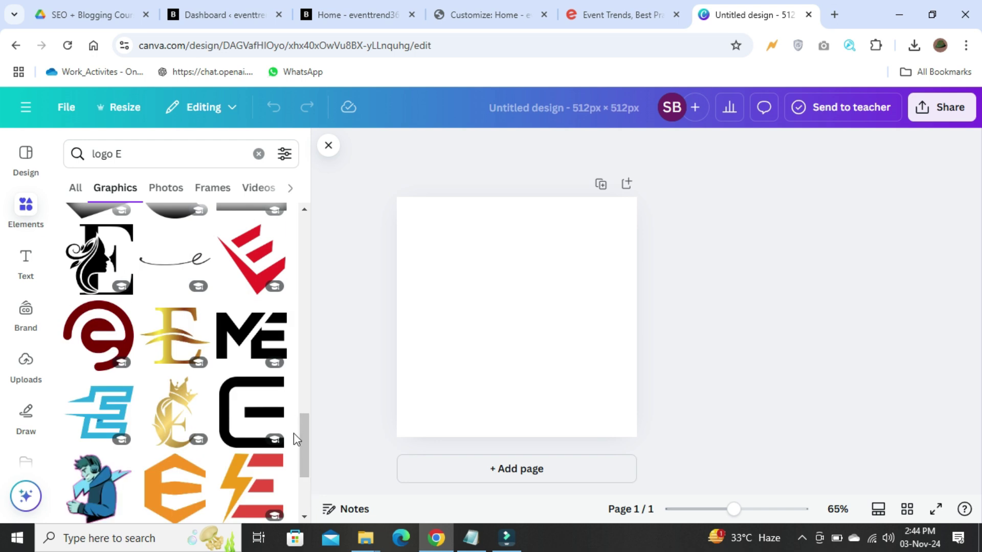
{"action": "left_click_drag", "start_coordinate": [305, 450], "coordinate": [308, 504]}
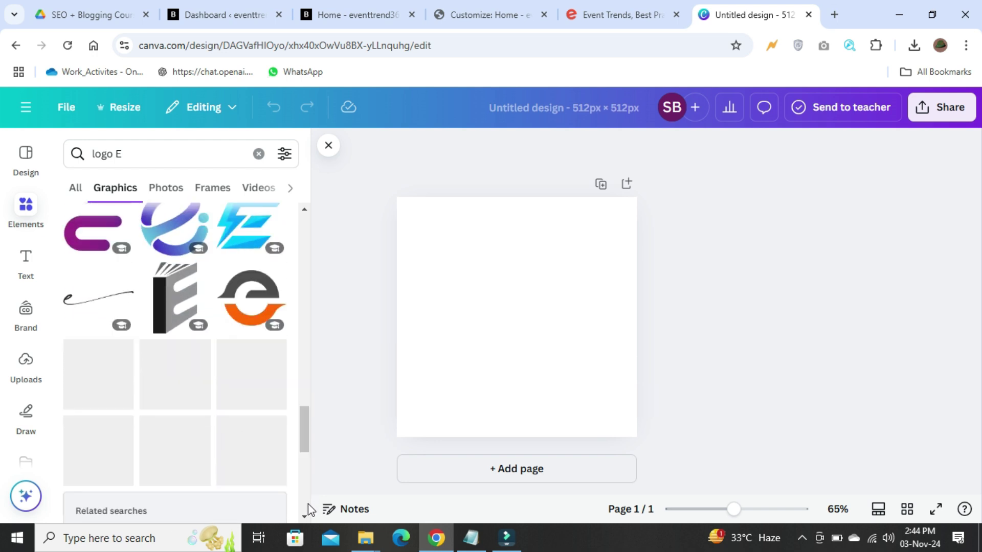
{"action": "left_click_drag", "start_coordinate": [302, 435], "coordinate": [302, 489]}
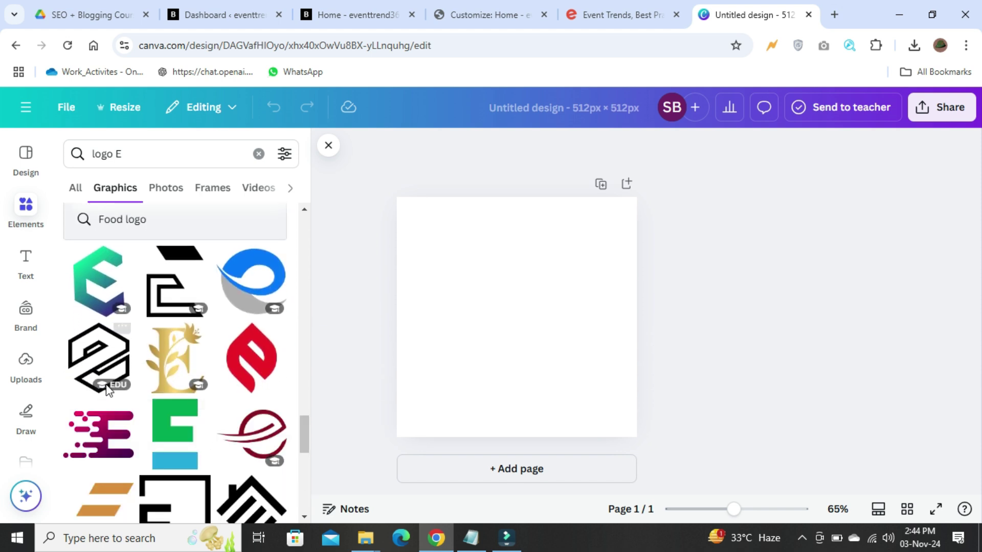
{"action": "left_click", "coordinate": [88, 375]}
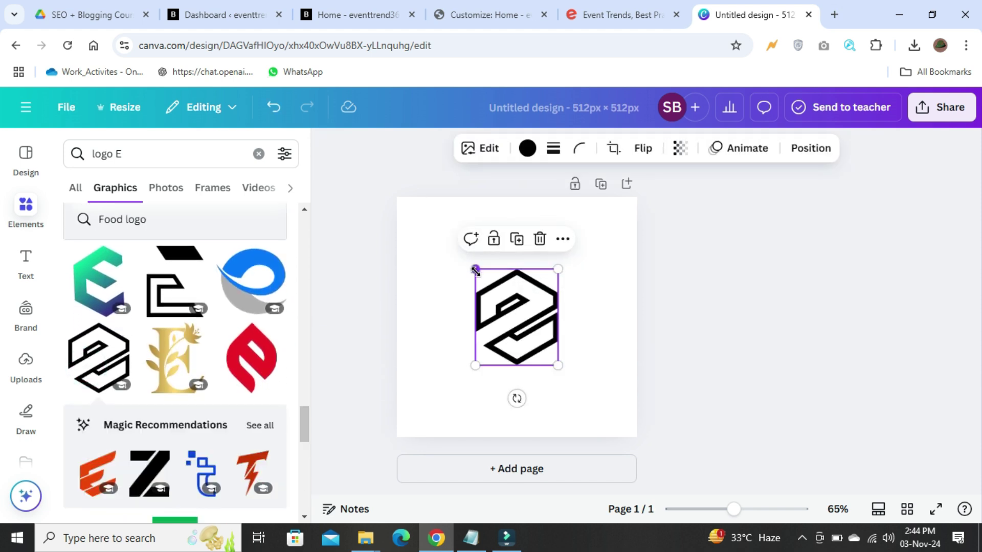
- Enlarge the hexagonal logo until it fills the full height of the page
{"action": "left_click_drag", "start_coordinate": [475, 271], "coordinate": [392, 215]}
{"action": "left_click_drag", "start_coordinate": [559, 366], "coordinate": [627, 432]}
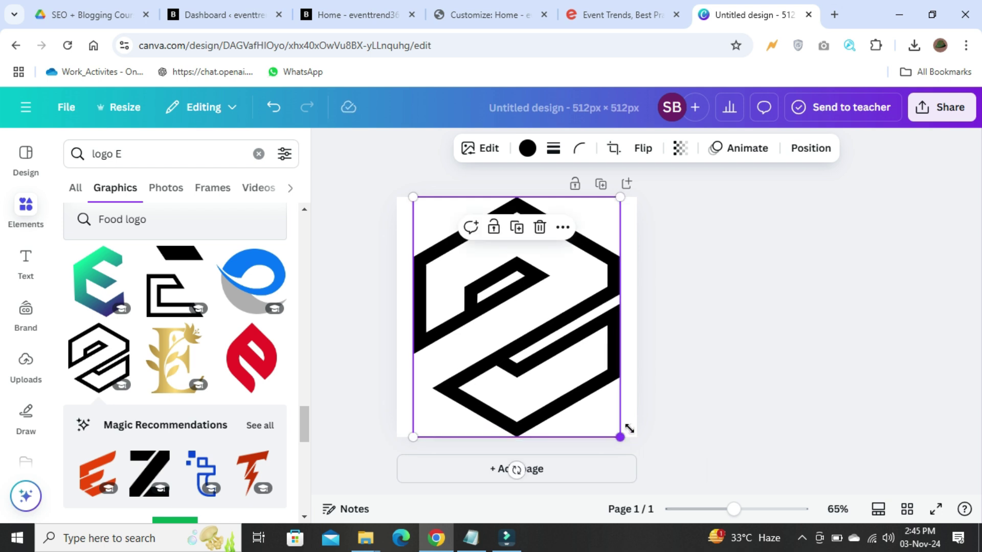
{"action": "left_click", "coordinate": [702, 359]}
- Recolor the hexagonal logo with the orange from the default solid colors
{"action": "left_click", "coordinate": [506, 284]}
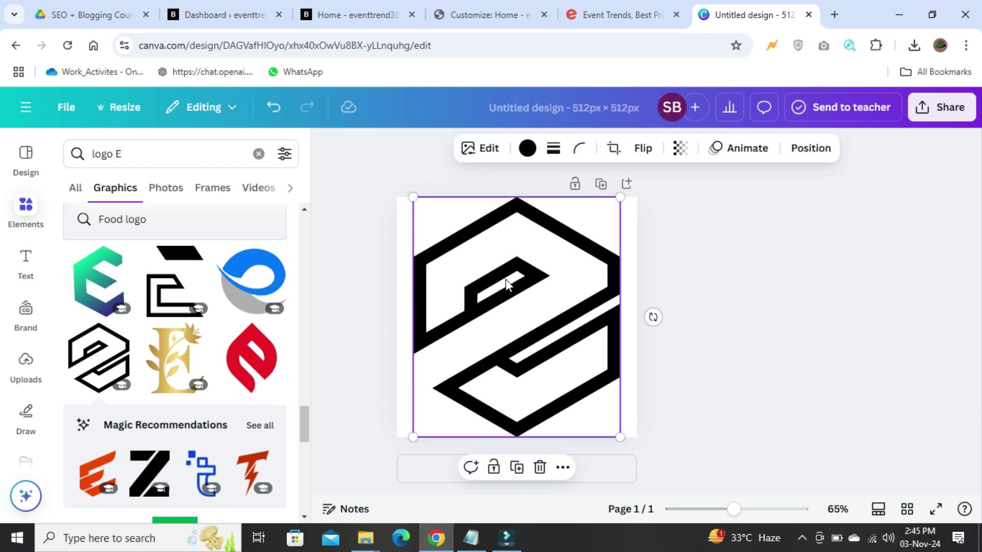
{"action": "left_click", "coordinate": [527, 148]}
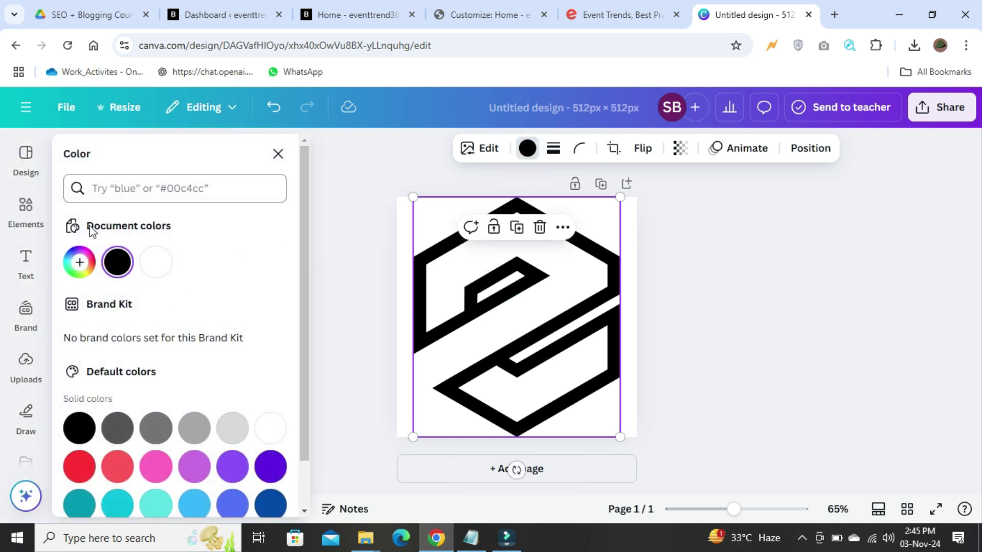
{"action": "scroll", "coordinate": [305, 340], "scroll_direction": "down", "scroll_amount": 1}
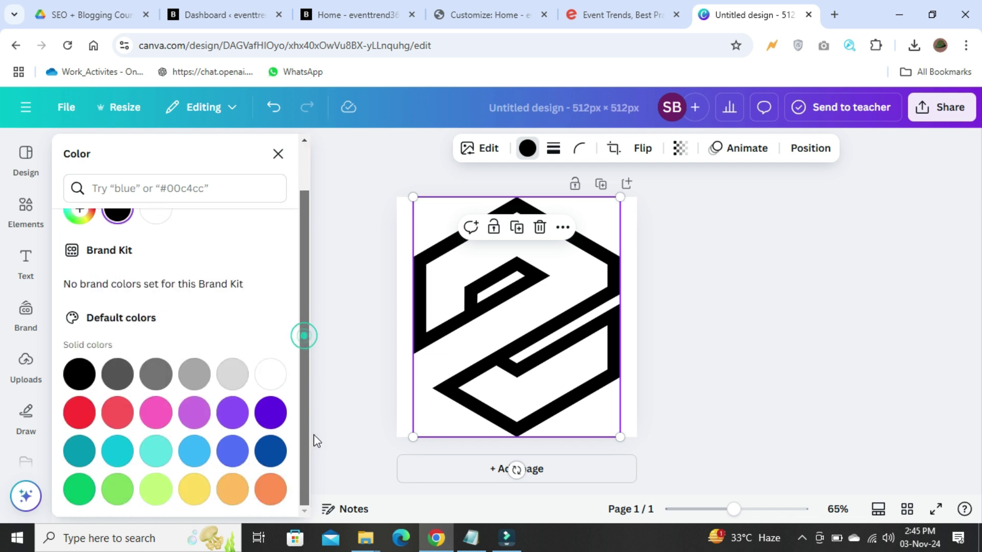
{"action": "left_click", "coordinate": [268, 489]}
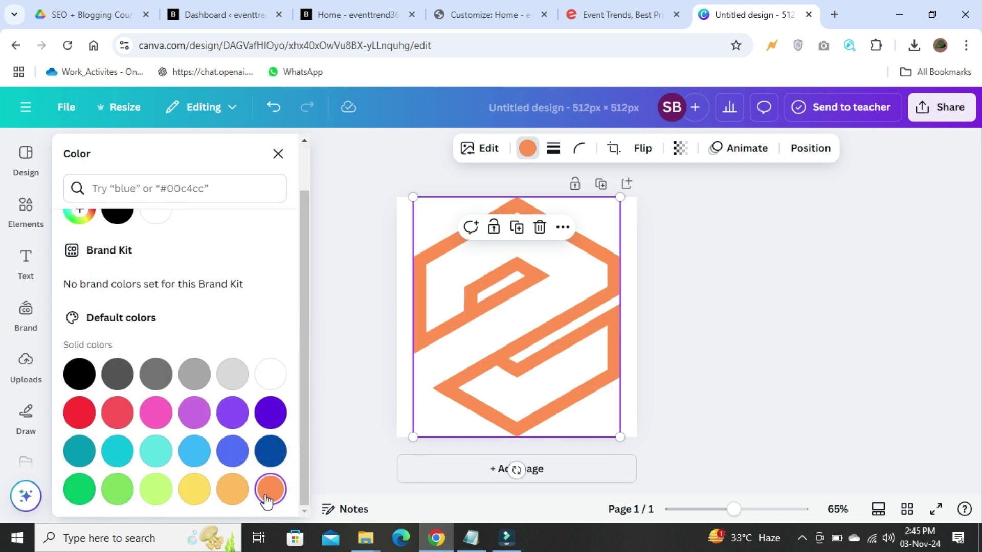
{"action": "left_click", "coordinate": [378, 410]}
{"action": "left_click", "coordinate": [376, 404]}
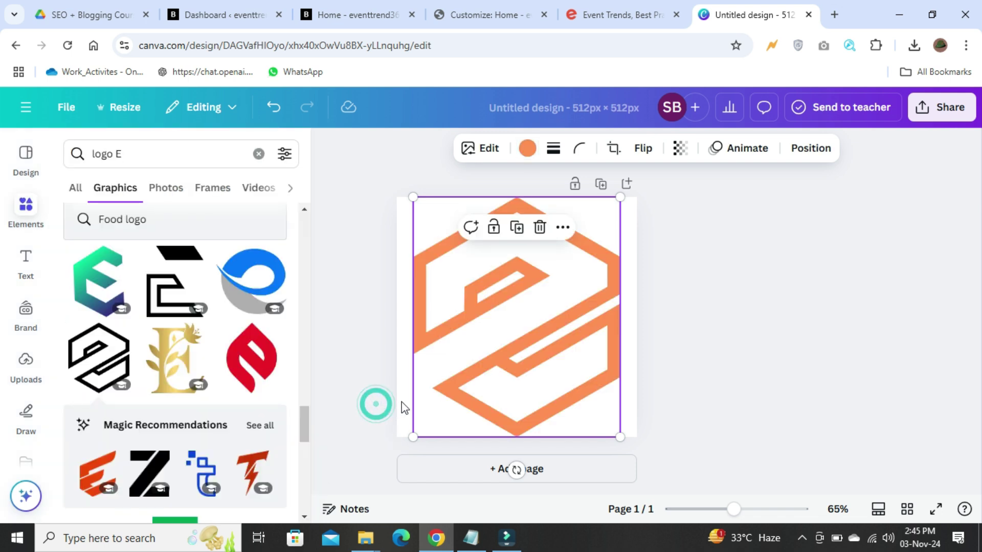
{"action": "left_click", "coordinate": [405, 401]}
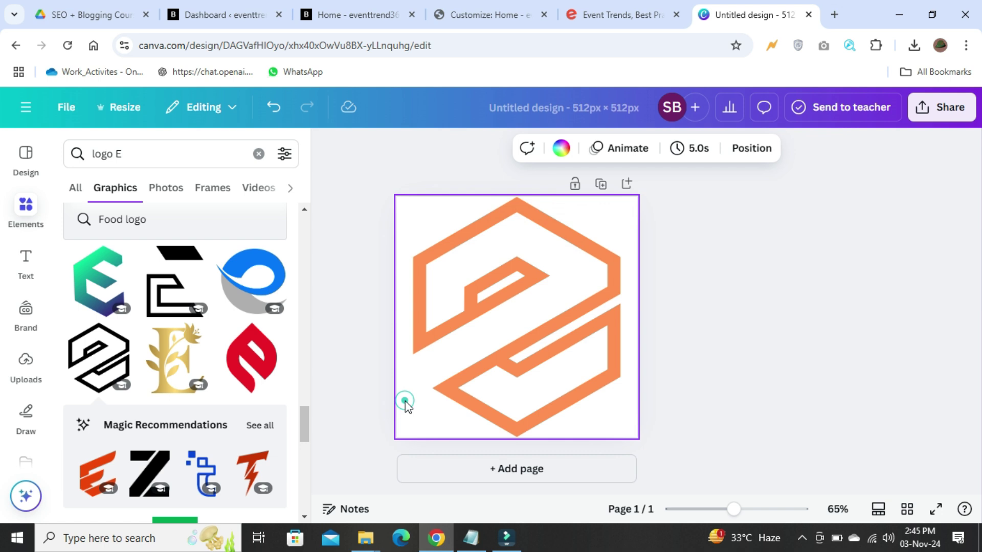
- Rename the design as eventtrend365
{"action": "left_click", "coordinate": [561, 101]}
{"action": "type", "text": "eventtrend365"}
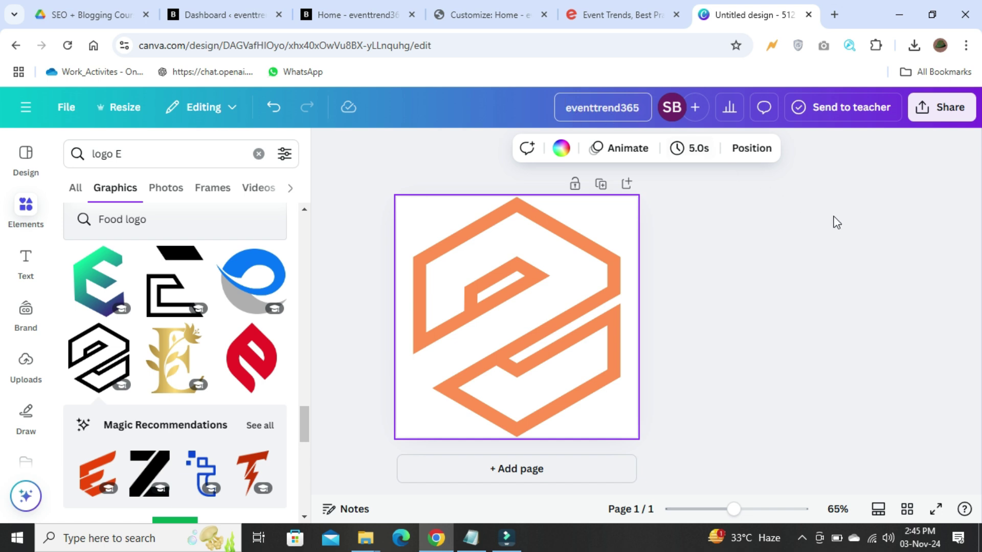
{"action": "left_click", "coordinate": [882, 195]}
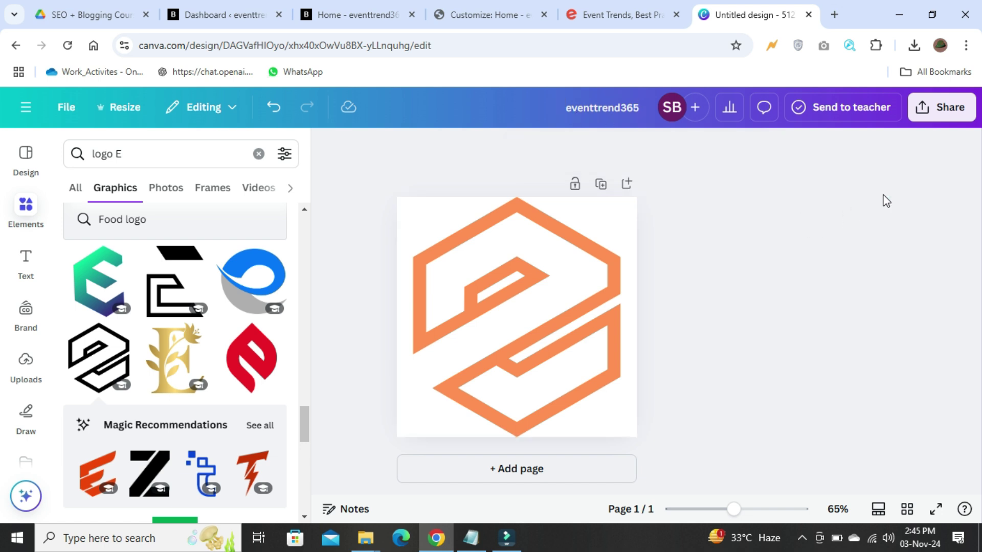
- Download the eventtrend365 design as a PNG at 512 × 512 px and dismiss the sharing options
{"action": "left_click", "coordinate": [939, 107]}
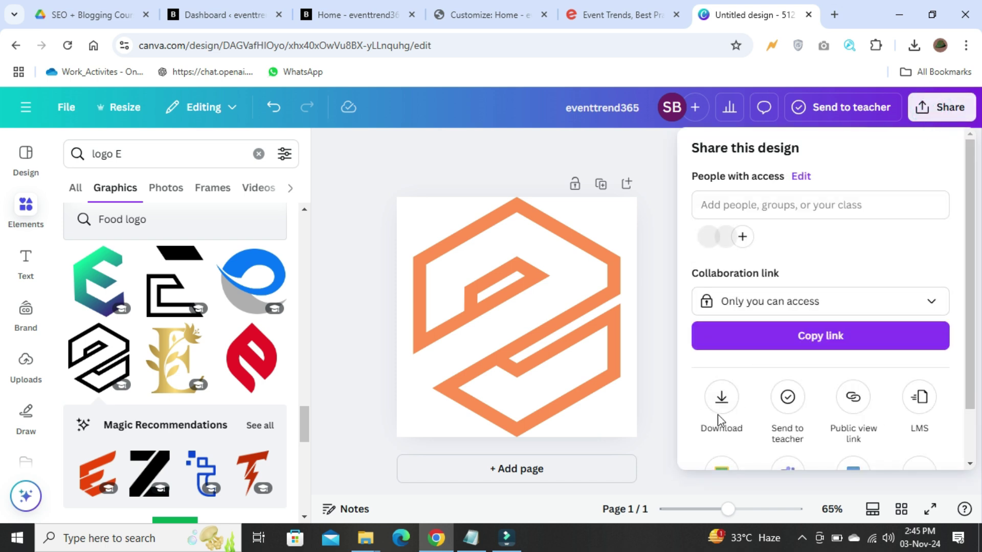
{"action": "left_click", "coordinate": [718, 405]}
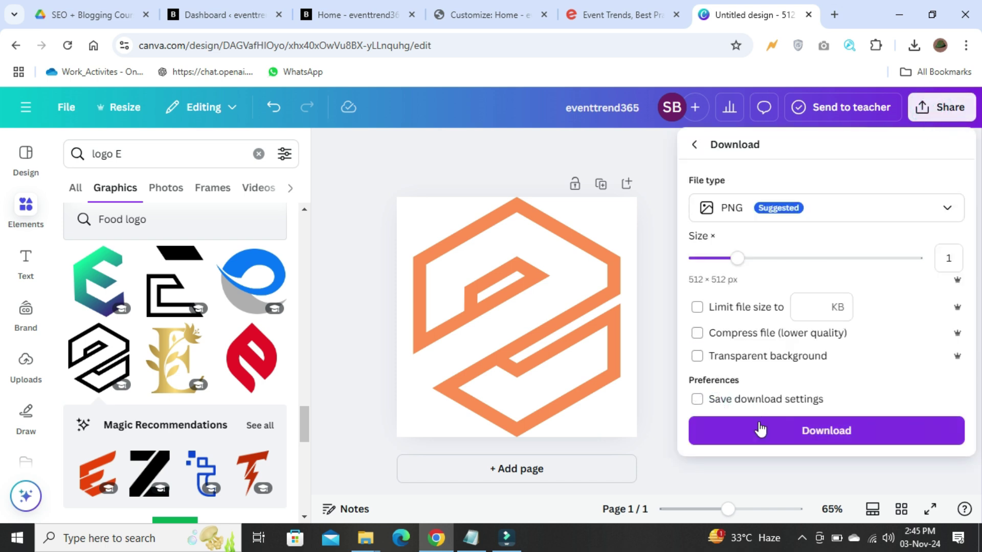
{"action": "left_click", "coordinate": [760, 431]}
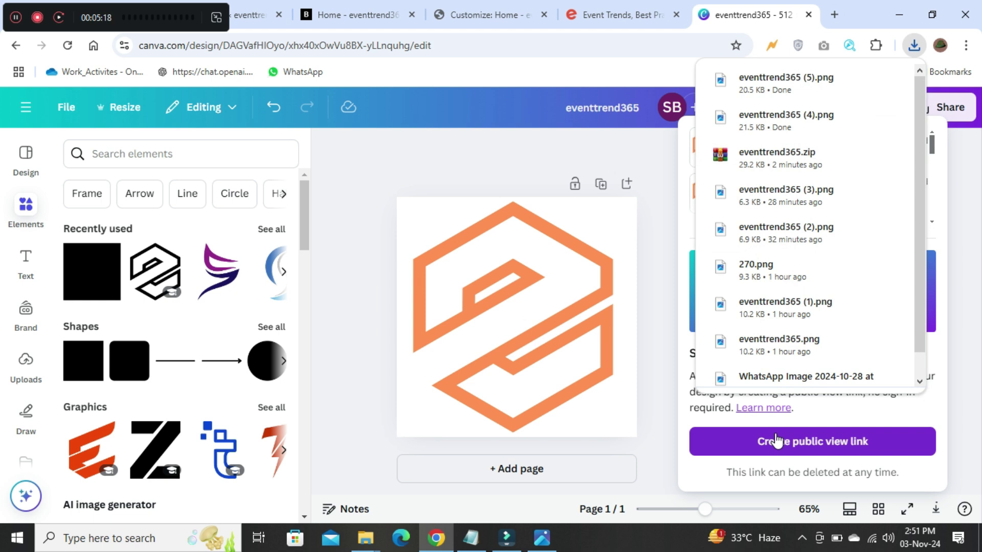
{"action": "left_click", "coordinate": [386, 157]}
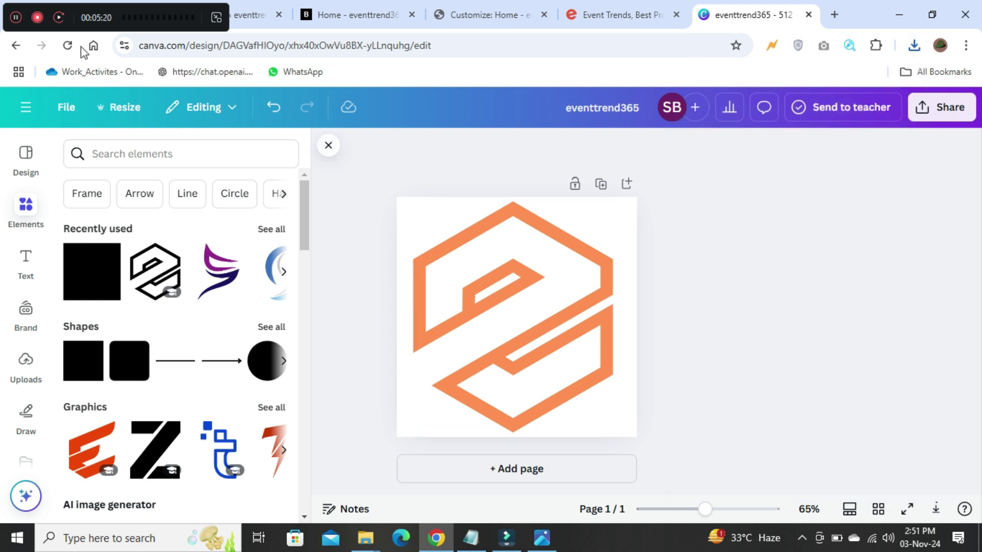
- In the WordPress Customizer's site identity settings, upload eventtrend365 (5).png from Downloads as the replacement site icon image
{"action": "left_click", "coordinate": [16, 18]}
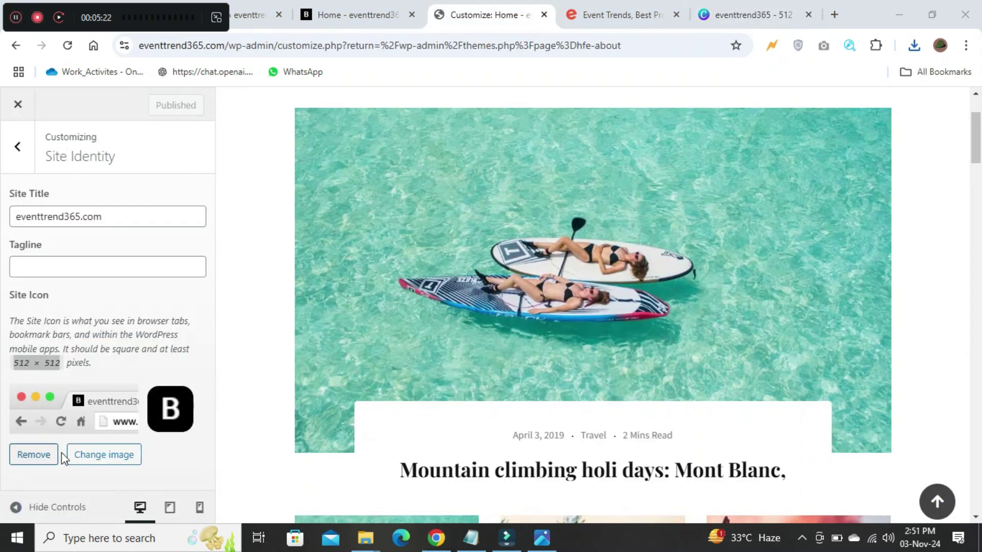
{"action": "left_click", "coordinate": [90, 461]}
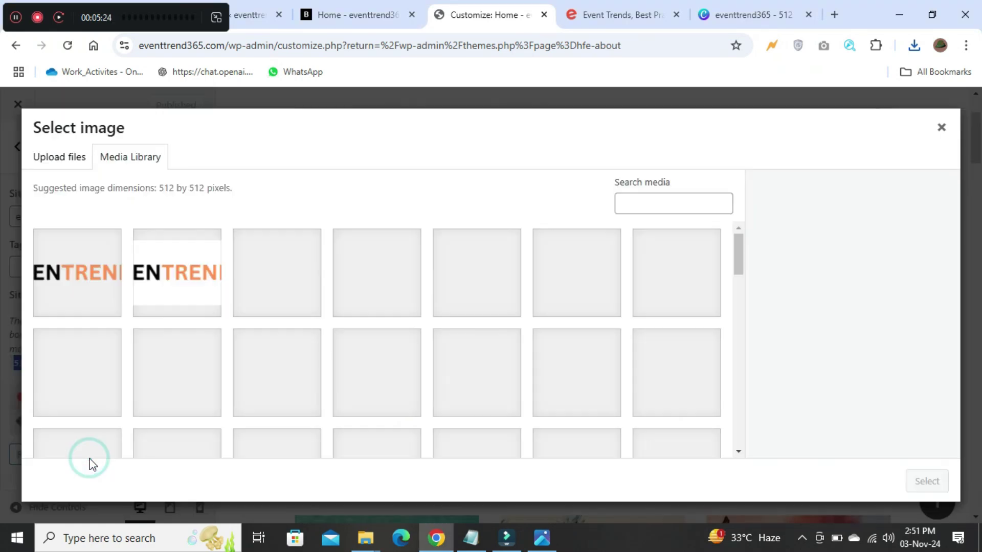
{"action": "left_click", "coordinate": [57, 158]}
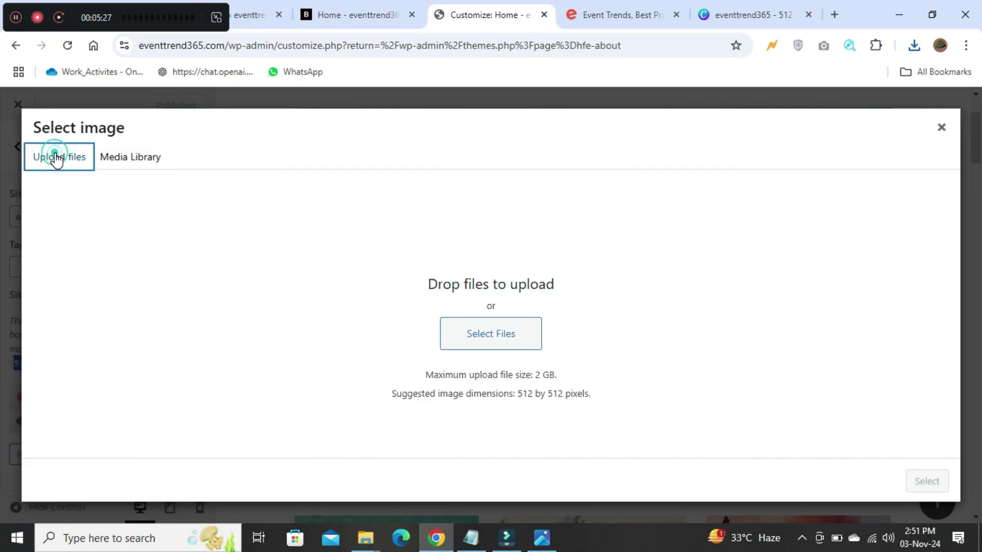
{"action": "left_click", "coordinate": [475, 335]}
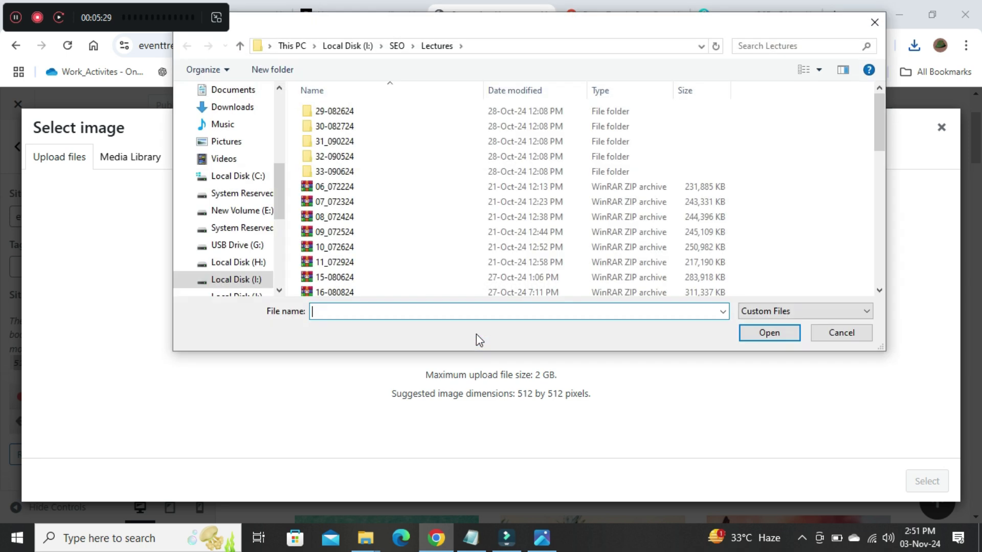
{"action": "left_click", "coordinate": [223, 107]}
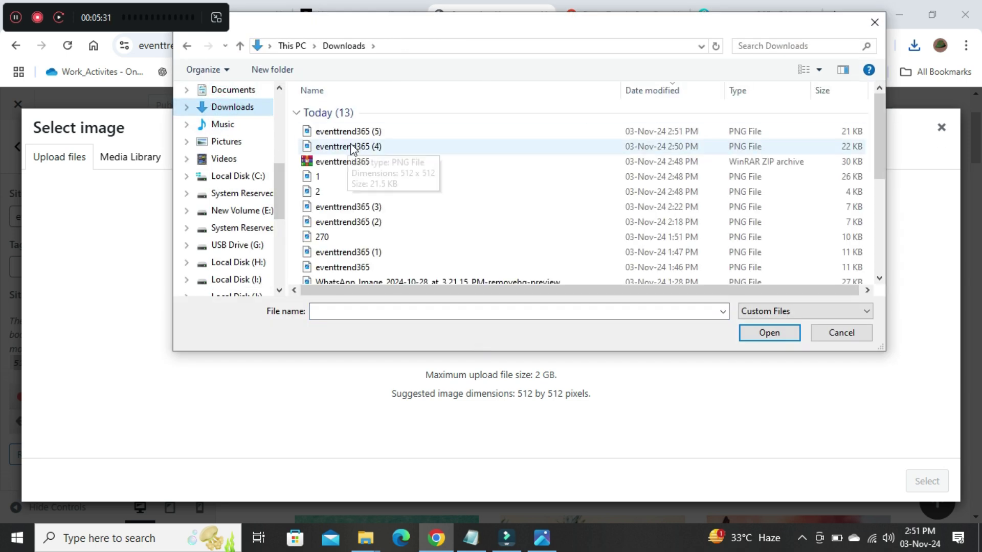
{"action": "double_click", "coordinate": [361, 133]}
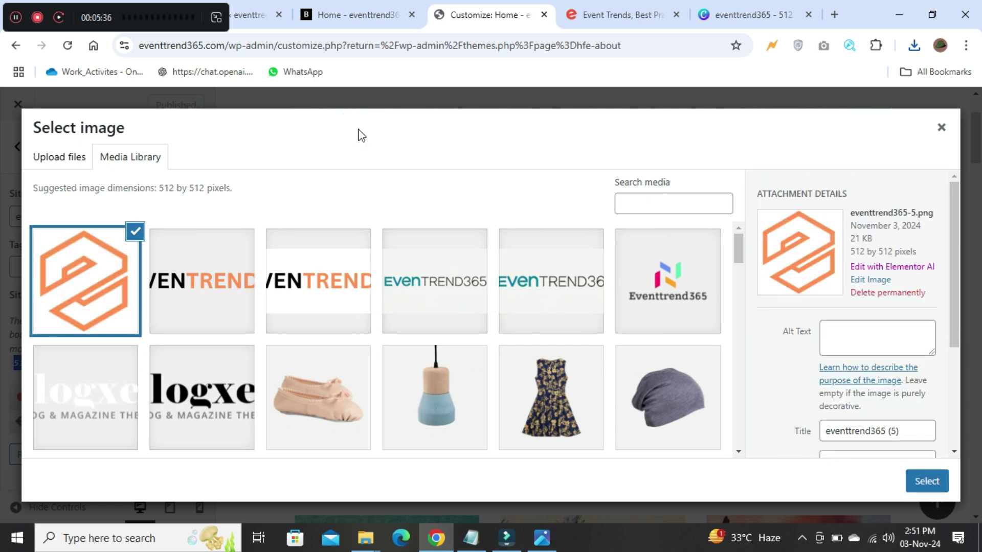
- Set the uploaded logo image's title to eventtrend365 and select it as the site icon
{"action": "left_click", "coordinate": [901, 432]}
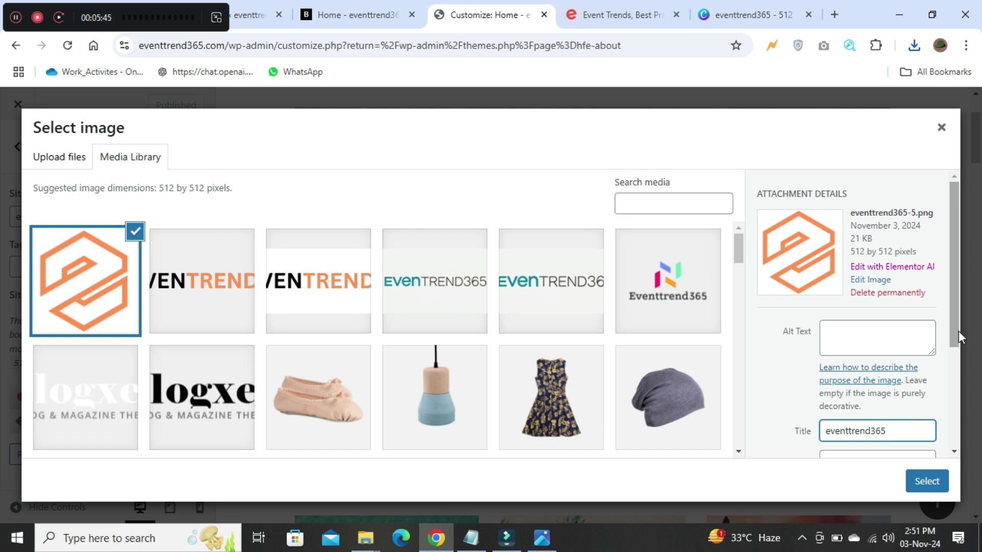
{"action": "left_click_drag", "start_coordinate": [954, 327], "coordinate": [963, 472]}
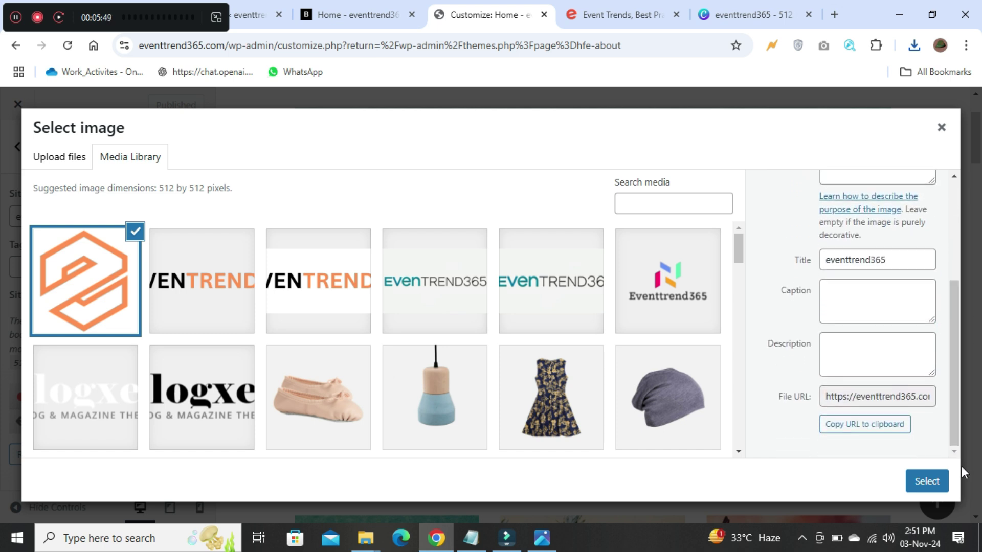
{"action": "left_click", "coordinate": [929, 491]}
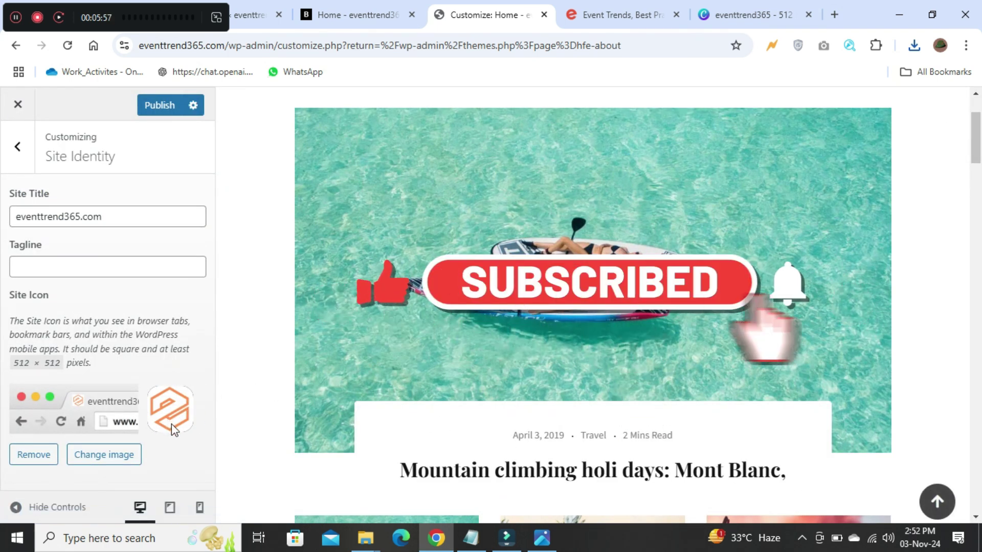
- Publish the site icon change and reload the eventtrend365.com home page to check its browser tab icon
{"action": "left_click", "coordinate": [163, 114]}
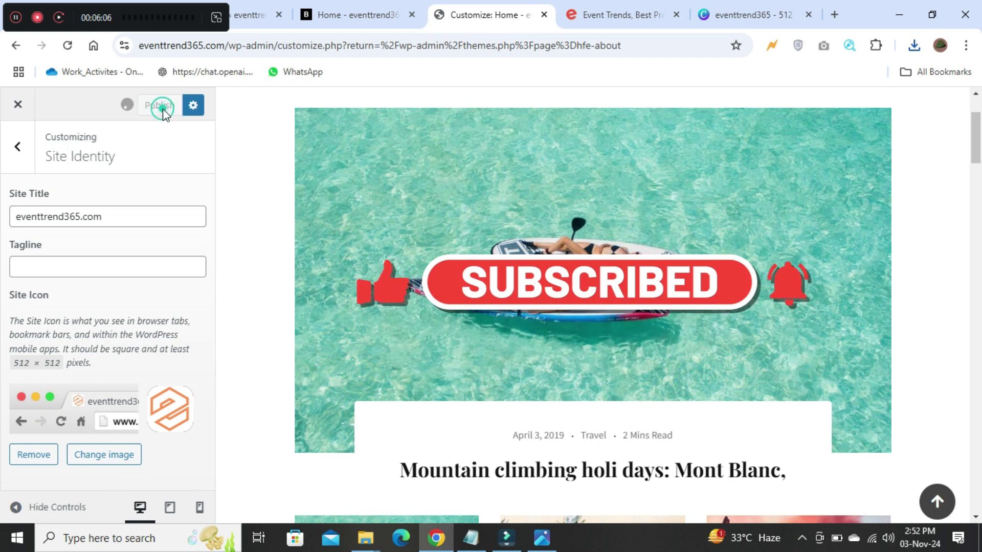
{"action": "left_click", "coordinate": [339, 16]}
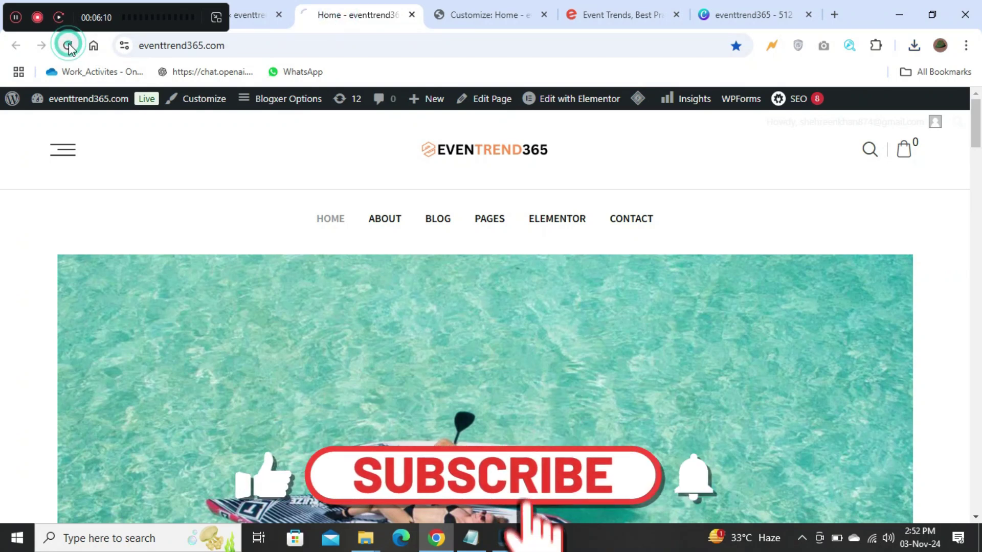
{"action": "left_click", "coordinate": [67, 46]}
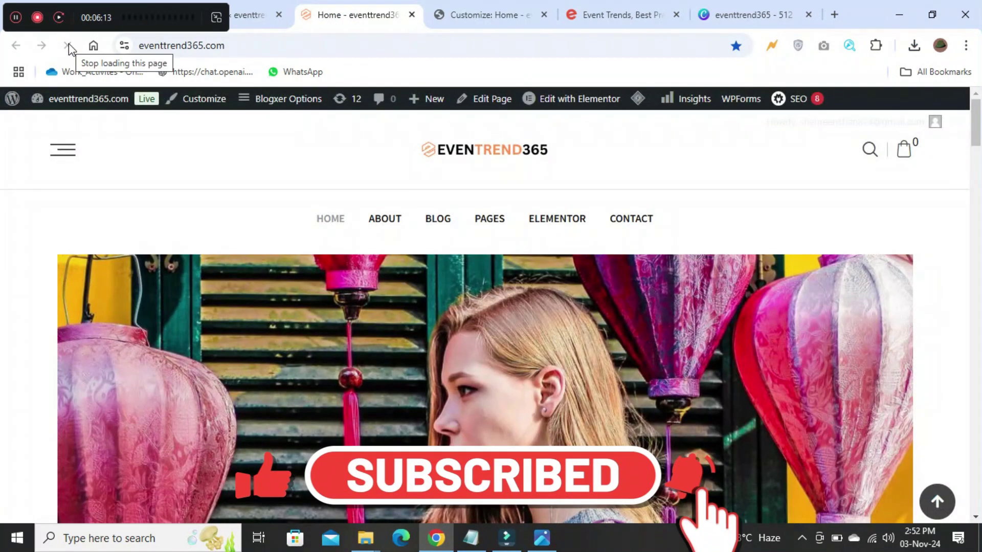